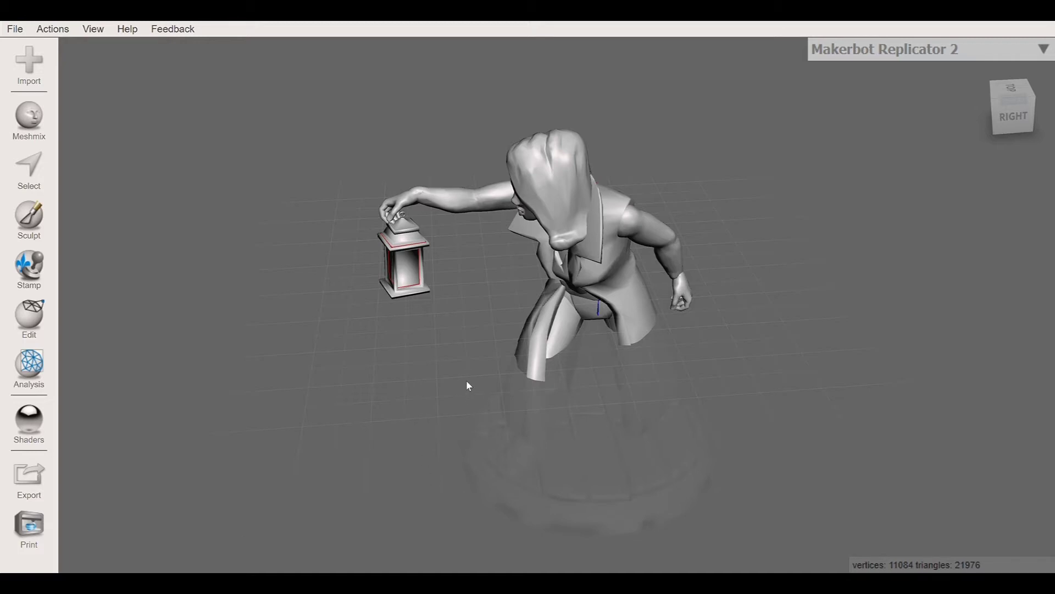
Orbit around the half-sunk figure to inspect its back, underside and right side
right_click_drag(467, 384, 433, 369)
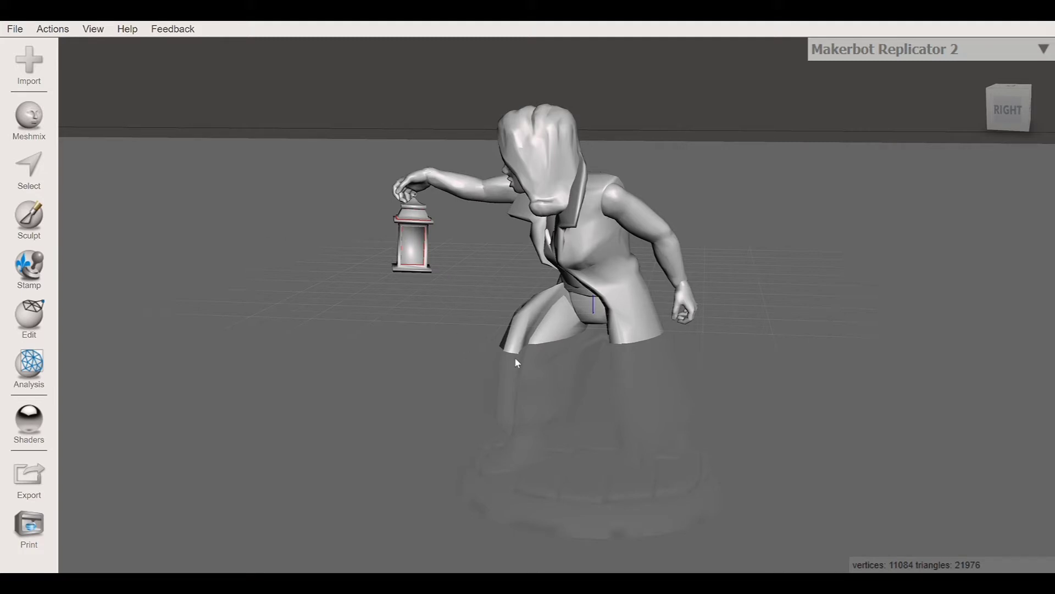
right_click_drag(622, 398, 167, 412)
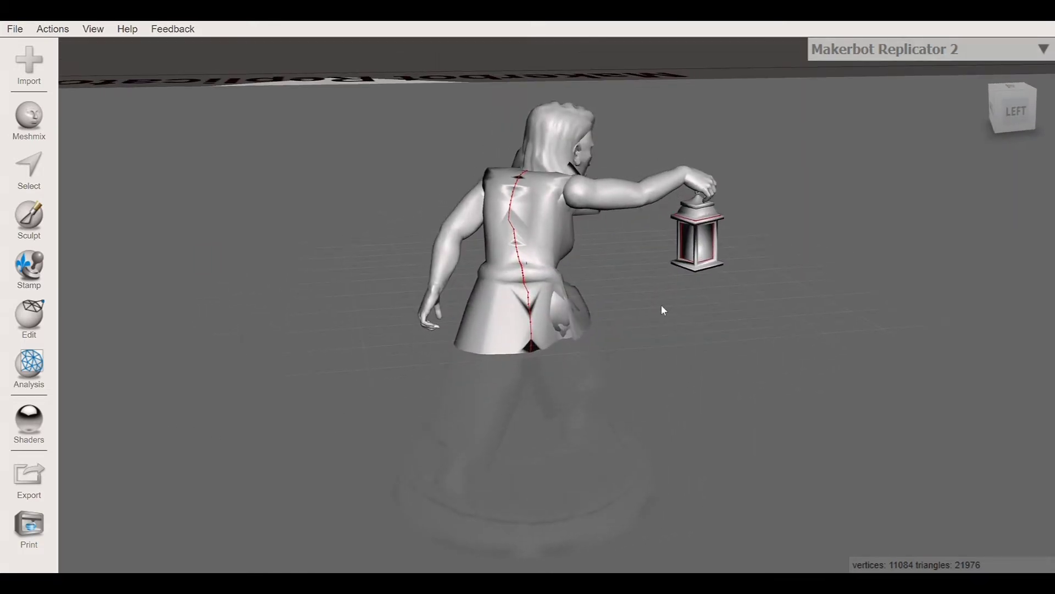
right_click_drag(599, 351, 781, 368)
right_click_drag(542, 405, 789, 396)
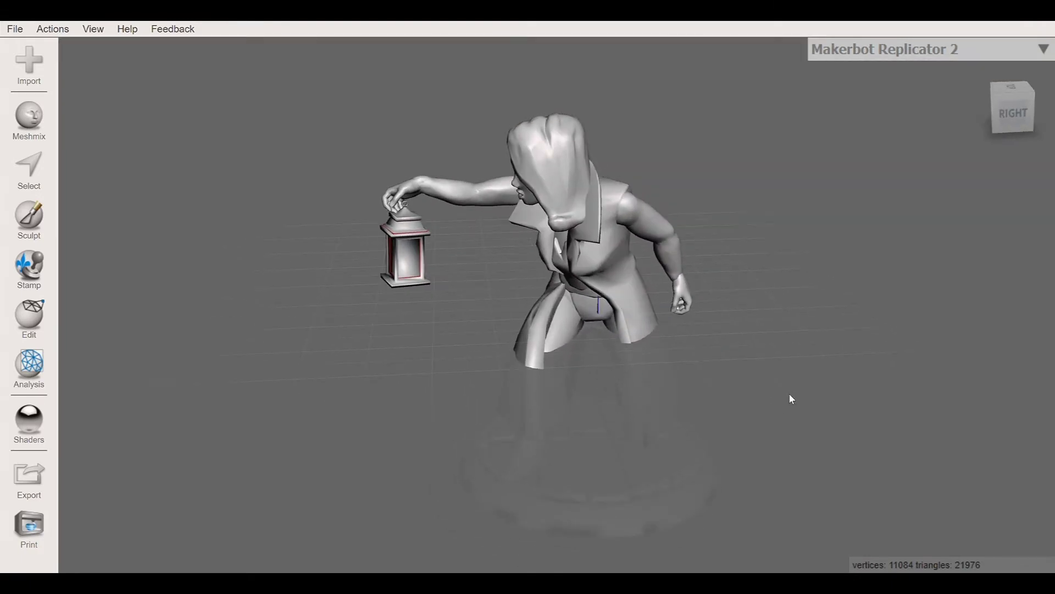
Start the Edit > Transform tool on the 6.5055 × 7.4356 × 5.2039 mm figure
left_click(31, 318)
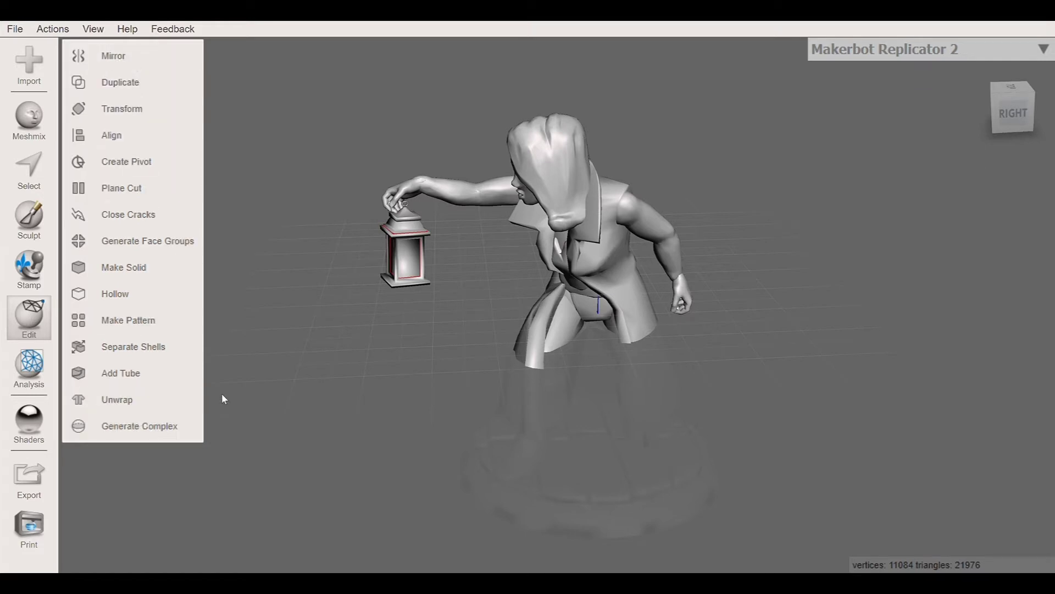
left_click(140, 116)
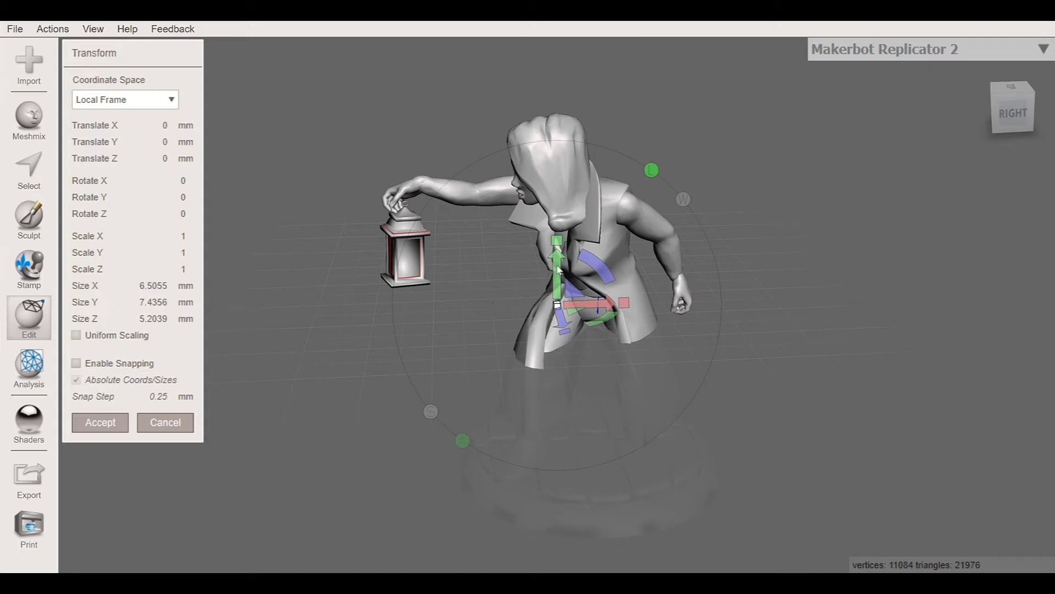
left_click_drag(558, 268, 558, 270)
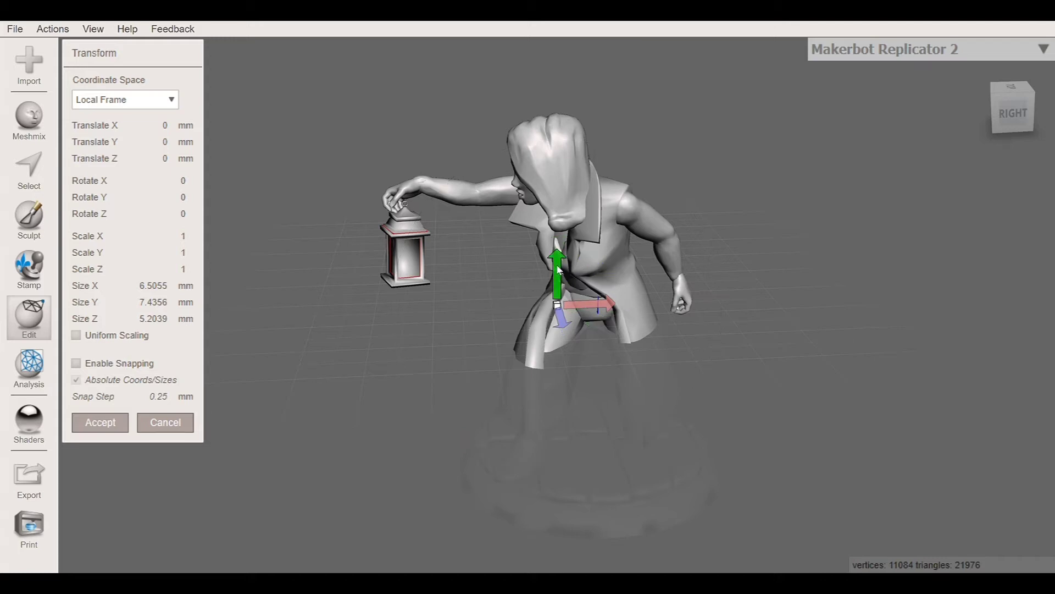
Lift the figure and enter Translate Y 5 mm so its plank base clears the plate
left_click_drag(558, 270, 579, 181)
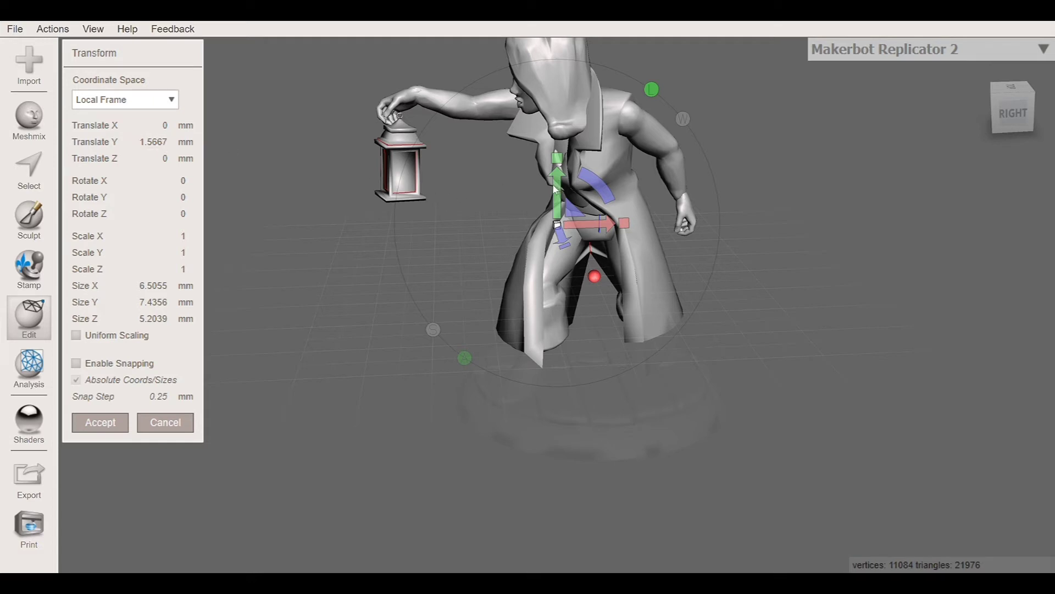
left_click_drag(557, 190, 557, 204)
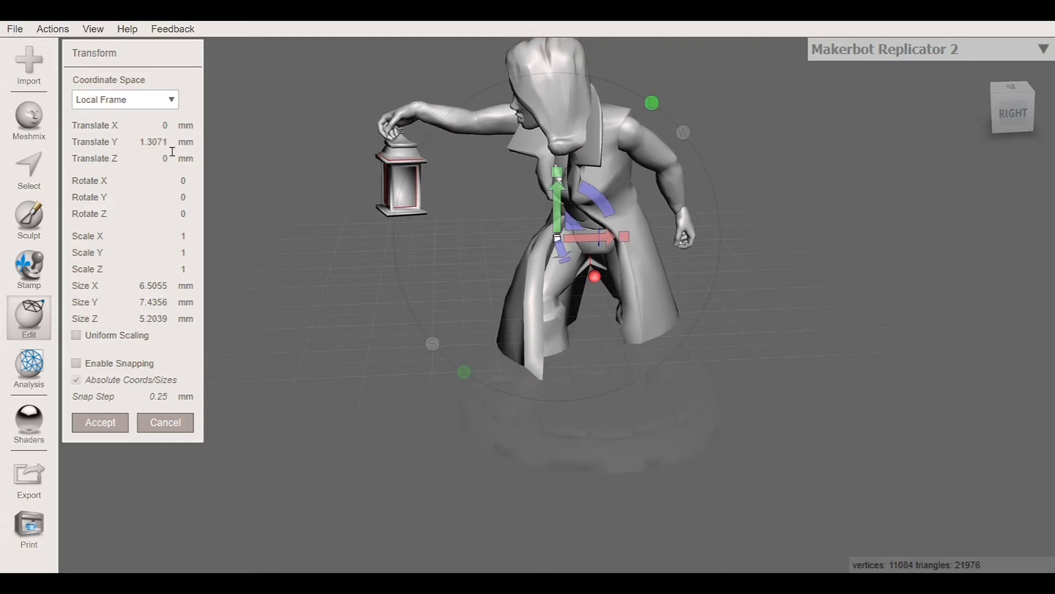
double_click(153, 144)
type("5.00")
key("Return")
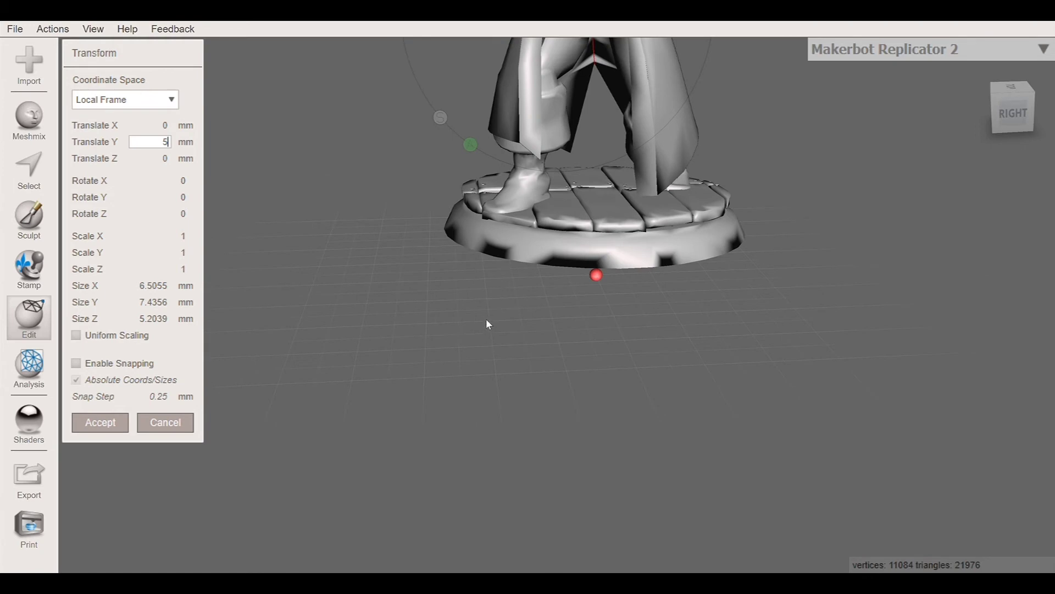
From a level side view, lower the figure to Translate Y 3.1958 mm onto the build plate
right_click_drag(487, 324, 464, 355)
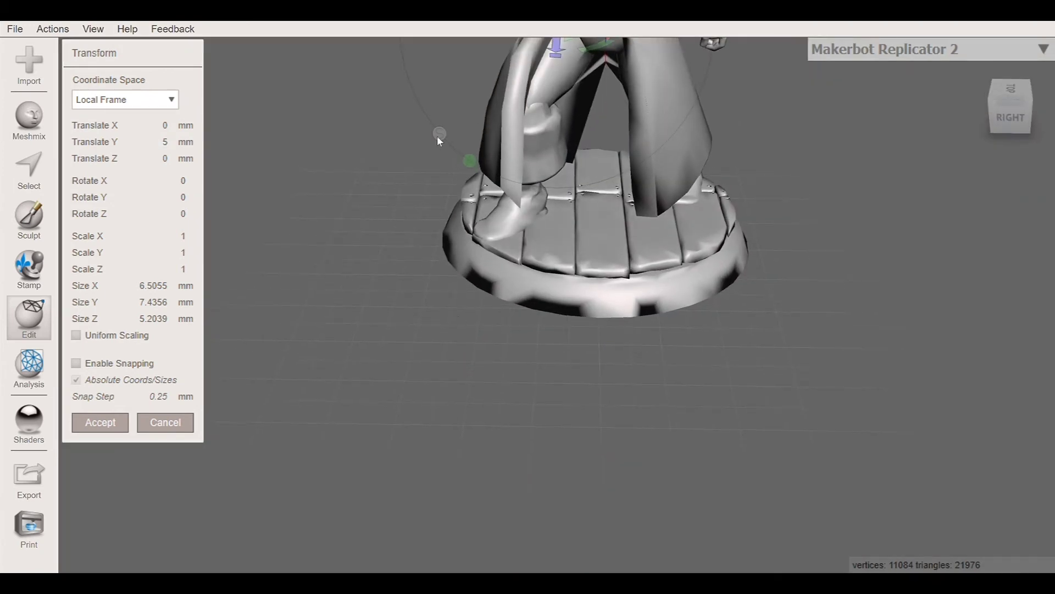
scroll(424, 122, "down", 5)
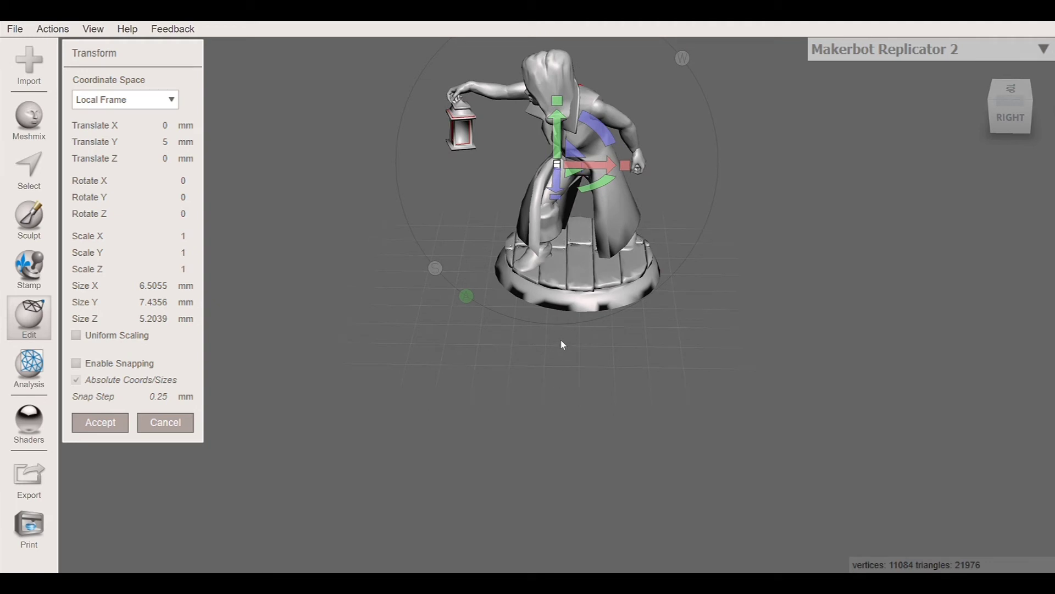
scroll(563, 345, "up", 3)
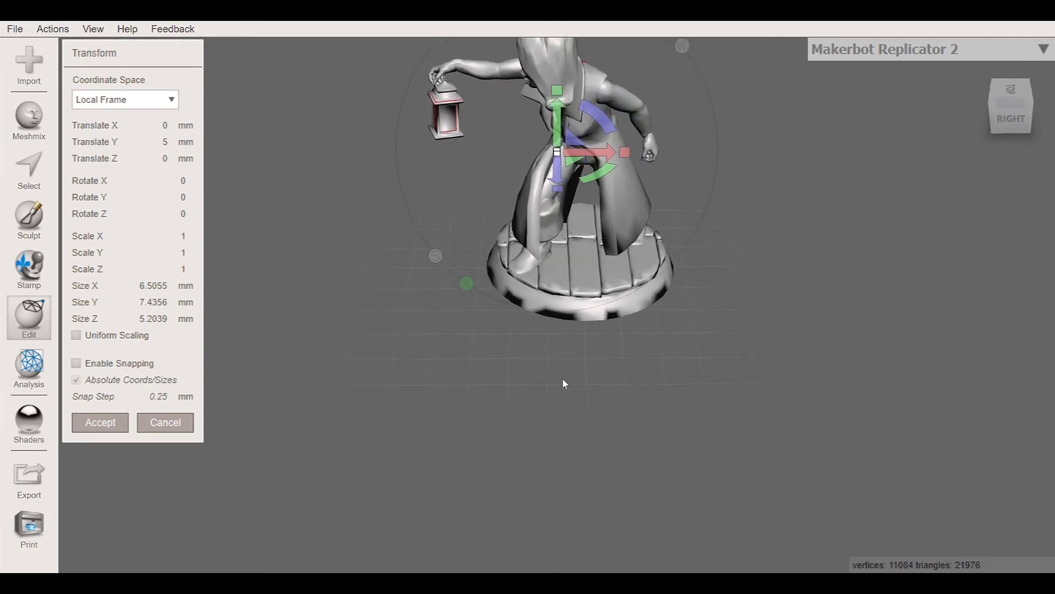
right_click_drag(563, 383, 527, 294)
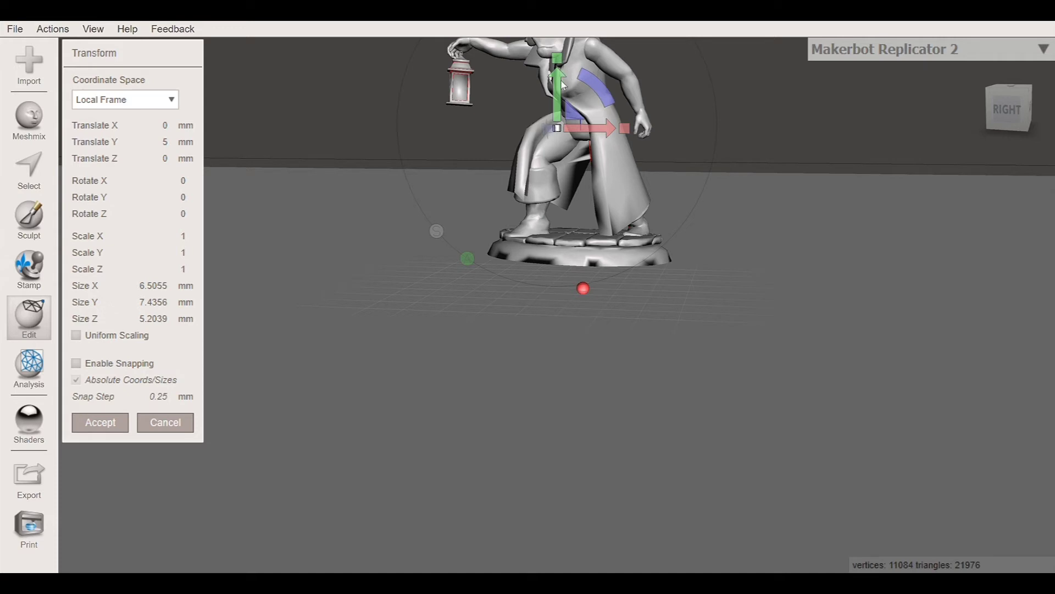
right_click_drag(731, 294, 639, 257)
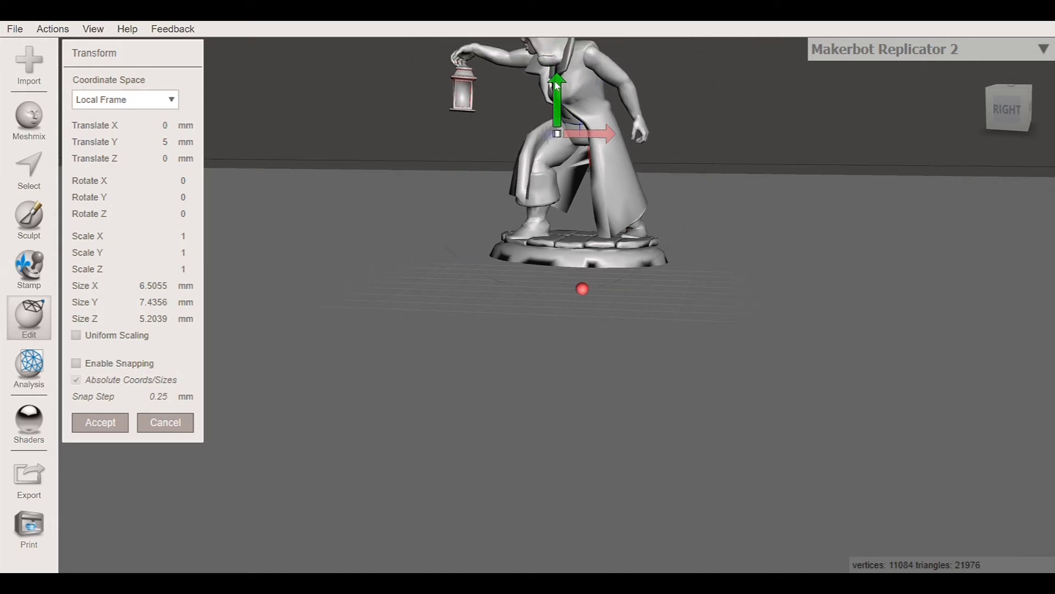
left_click_drag(554, 81, 560, 150)
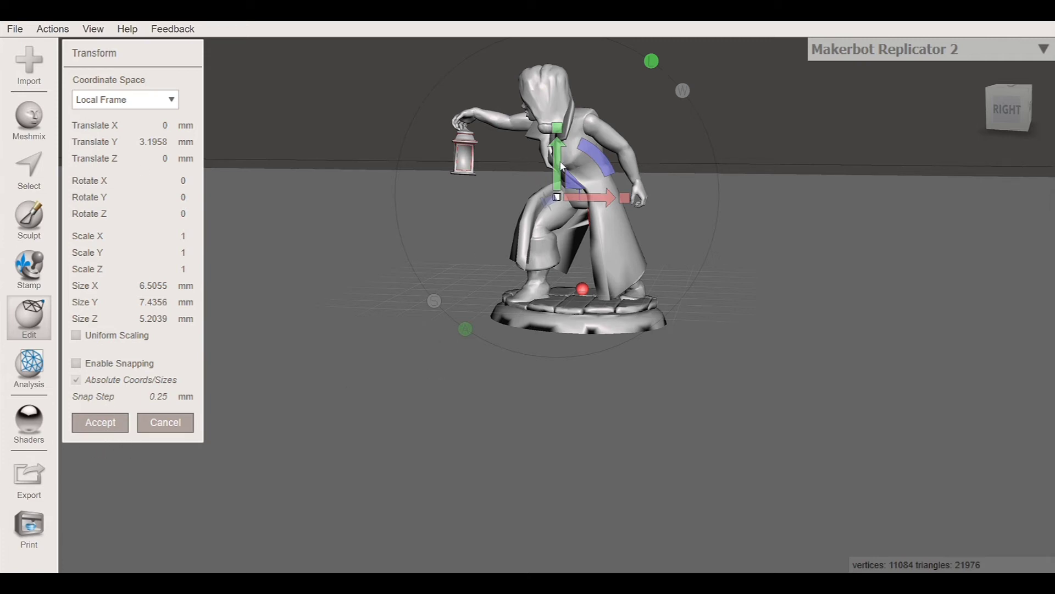
Nudge the figure to Translate Y 3.9925, X -0.564 and Z -0.091 mm
left_click_drag(558, 167, 554, 137)
left_click_drag(603, 174, 539, 180)
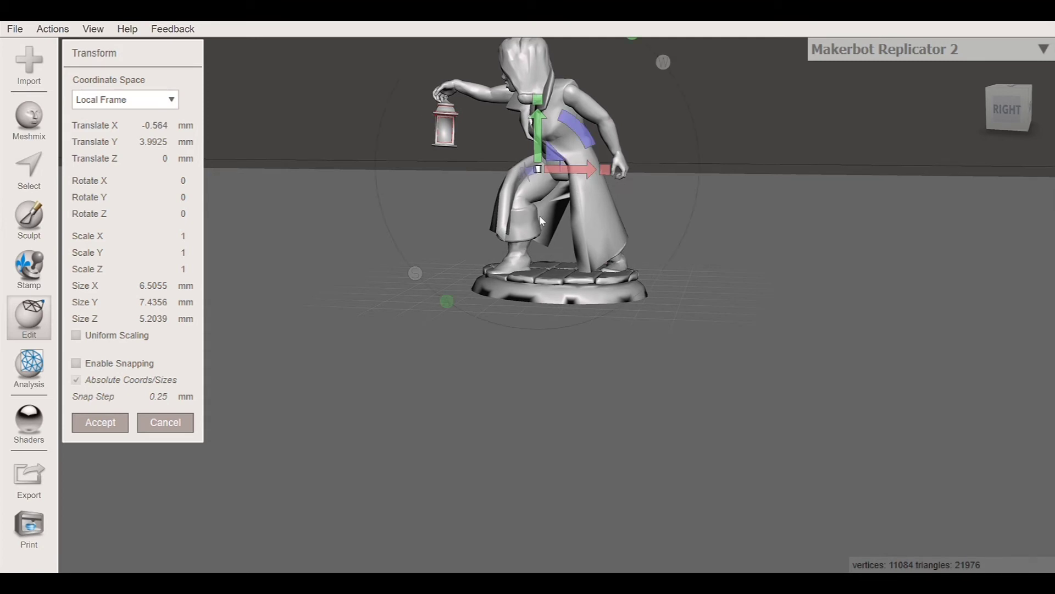
right_click_drag(613, 261, 615, 363)
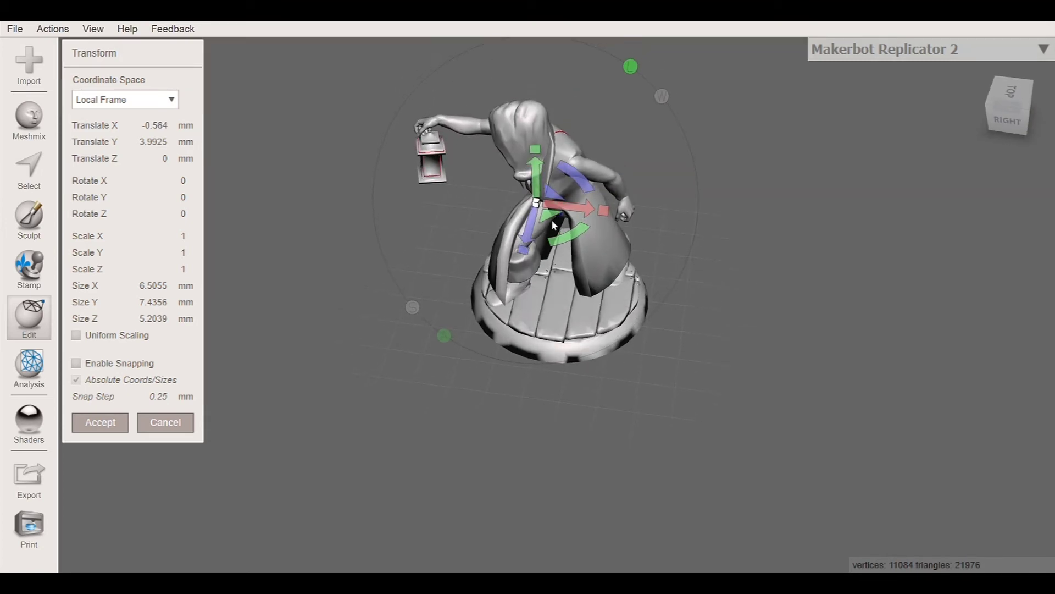
mouse_move(533, 225)
left_mouse_down()
mouse_move(515, 258)
mouse_move(538, 226)
left_mouse_up()
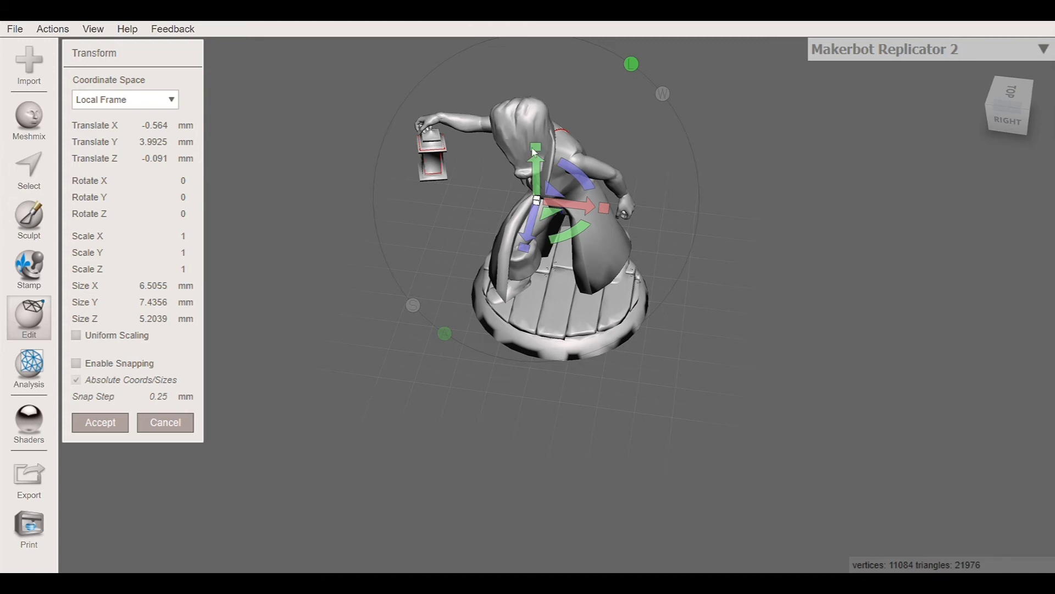
Rotate the figure 1.3346° about Y and set Scale Y 1.0447 for a 7.7682 mm height
left_click_drag(537, 152, 539, 151)
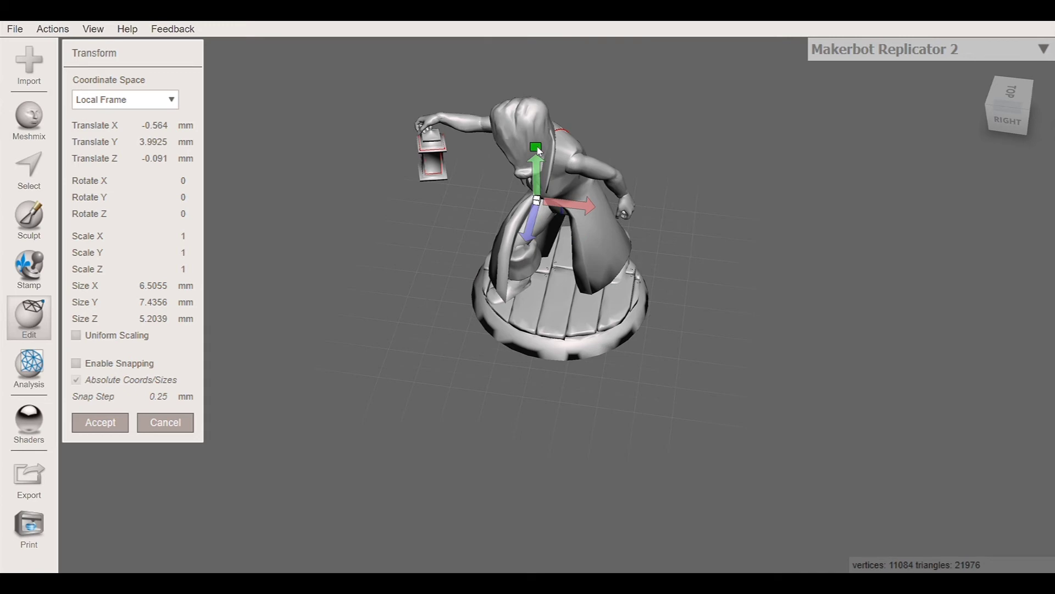
mouse_move(538, 151)
left_mouse_down()
mouse_move(551, 155)
mouse_move(544, 162)
left_mouse_up()
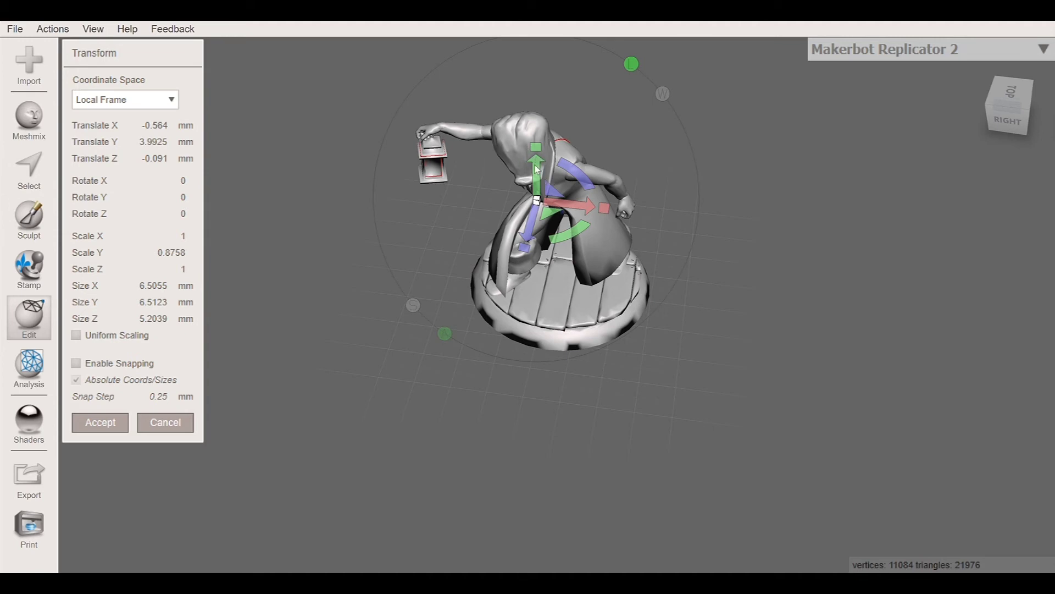
mouse_move(571, 235)
left_mouse_down()
mouse_move(572, 195)
mouse_move(562, 224)
left_mouse_up()
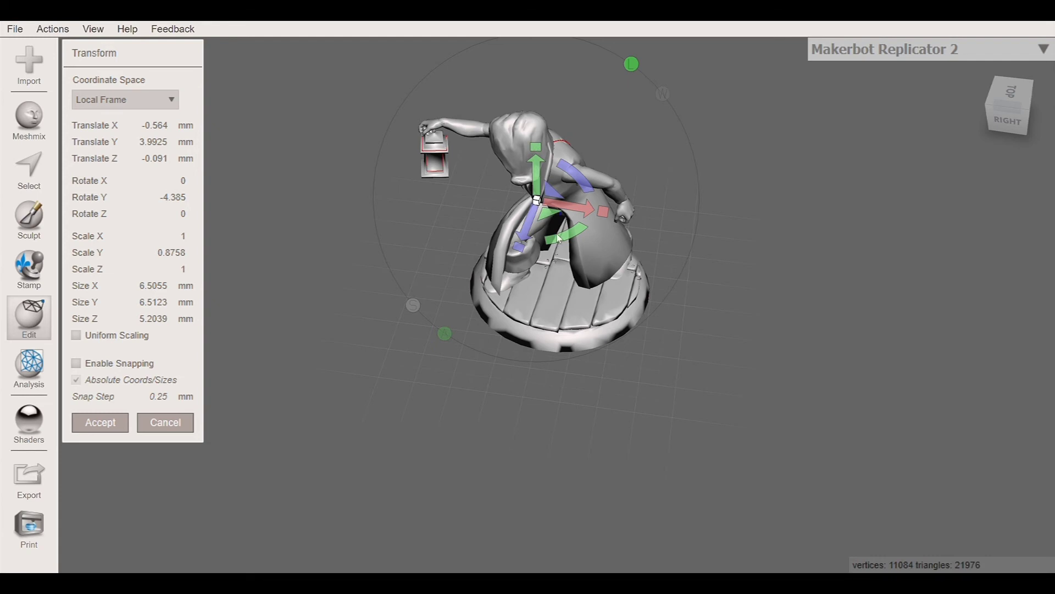
mouse_move(564, 236)
left_mouse_down()
mouse_move(583, 231)
mouse_move(556, 186)
mouse_move(500, 181)
mouse_move(509, 256)
mouse_move(591, 220)
mouse_move(555, 242)
mouse_move(569, 230)
left_mouse_up()
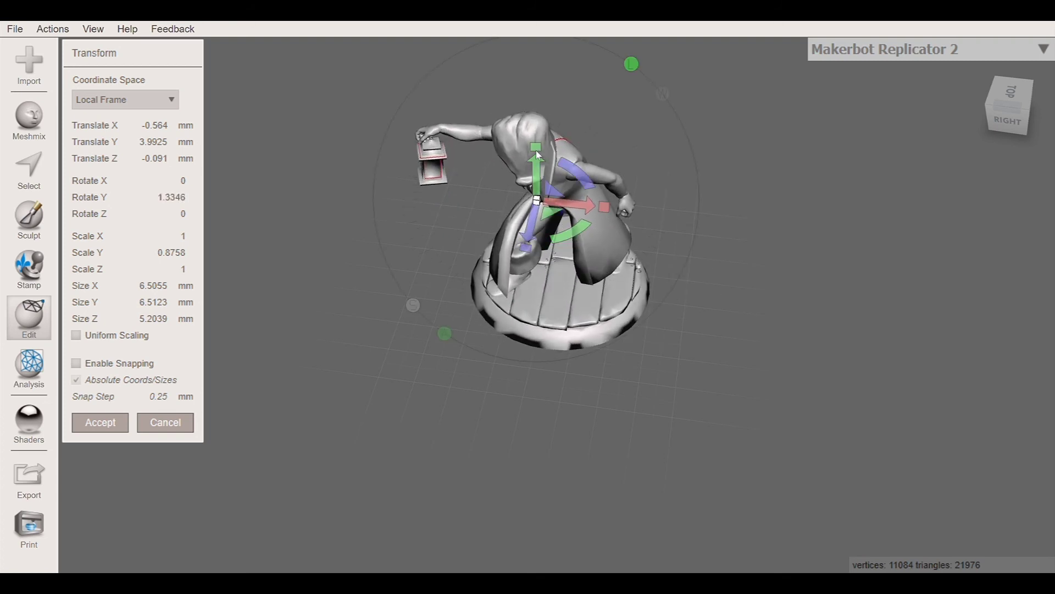
left_click_drag(538, 149, 540, 127)
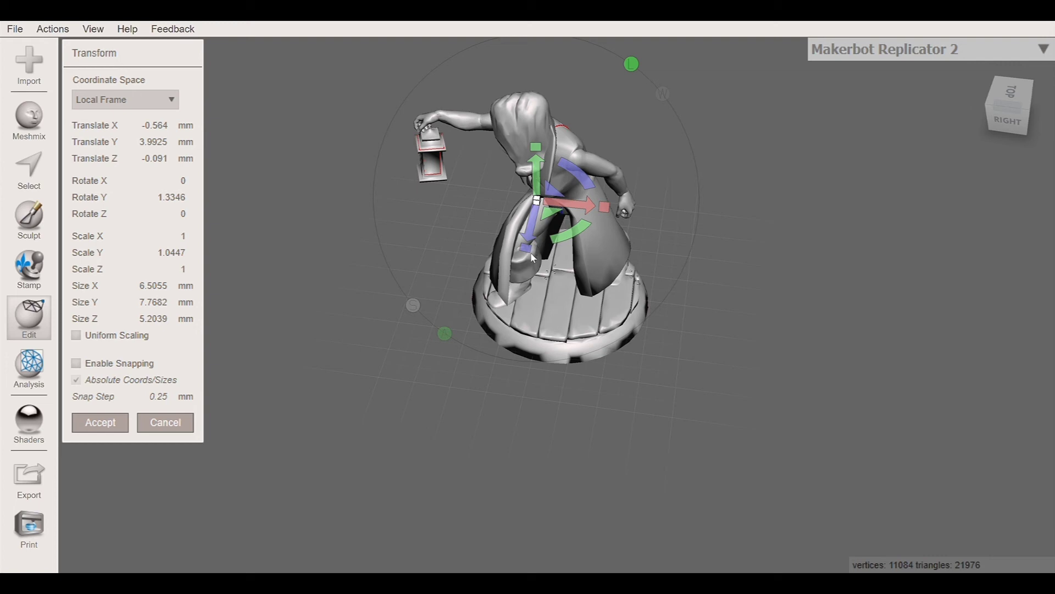
Enlarge the figure along Z and X and tilt it about Z to -3.209°
mouse_move(528, 254)
left_mouse_down()
mouse_move(532, 311)
mouse_move(531, 262)
left_mouse_up()
mouse_move(607, 213)
left_mouse_down()
mouse_move(667, 214)
mouse_move(580, 231)
mouse_move(619, 225)
left_mouse_up()
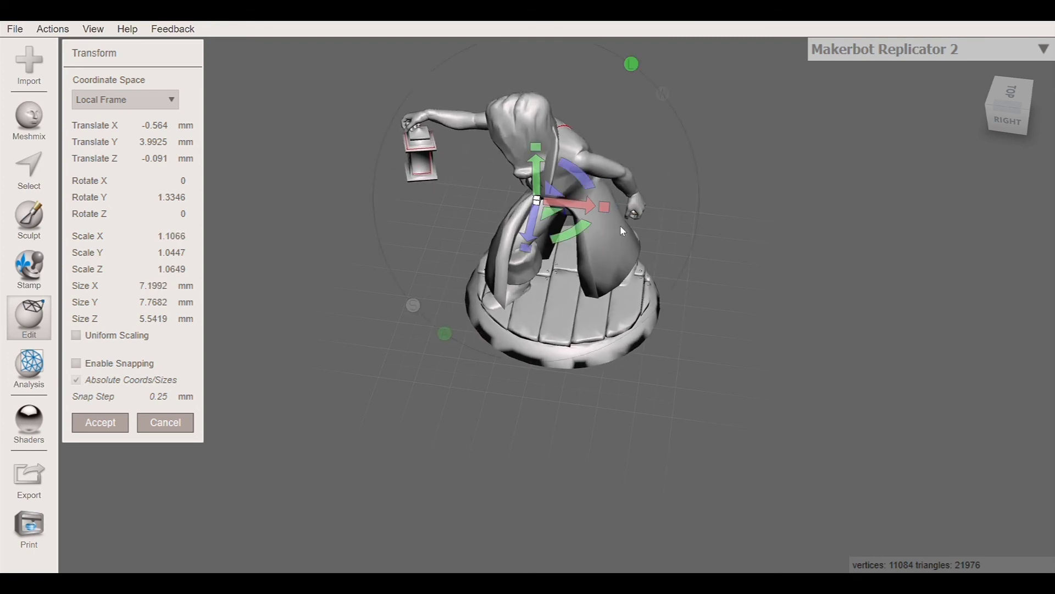
mouse_move(573, 174)
left_mouse_down()
mouse_move(583, 168)
mouse_move(575, 174)
left_mouse_up()
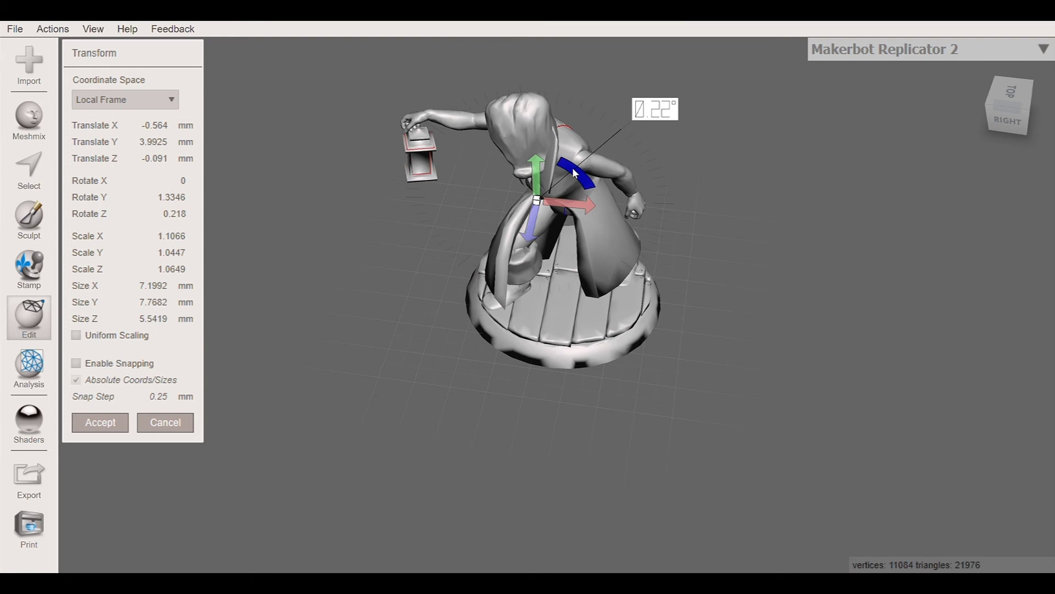
mouse_move(575, 174)
left_mouse_down()
mouse_move(584, 187)
mouse_move(571, 165)
mouse_move(577, 177)
left_mouse_up()
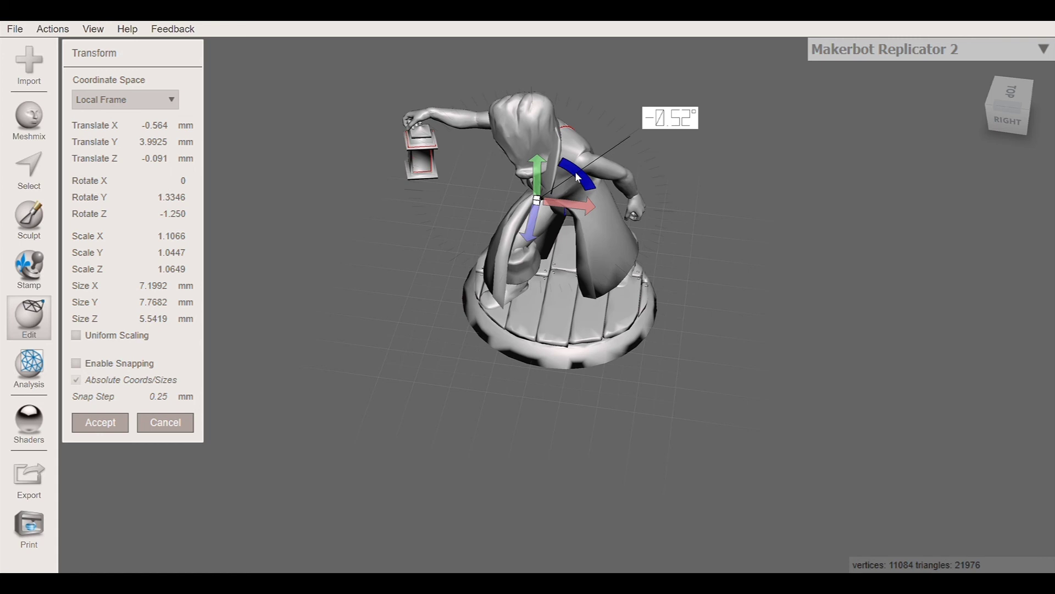
mouse_move(578, 177)
left_mouse_down()
mouse_move(591, 221)
mouse_move(564, 180)
mouse_move(577, 186)
left_mouse_up()
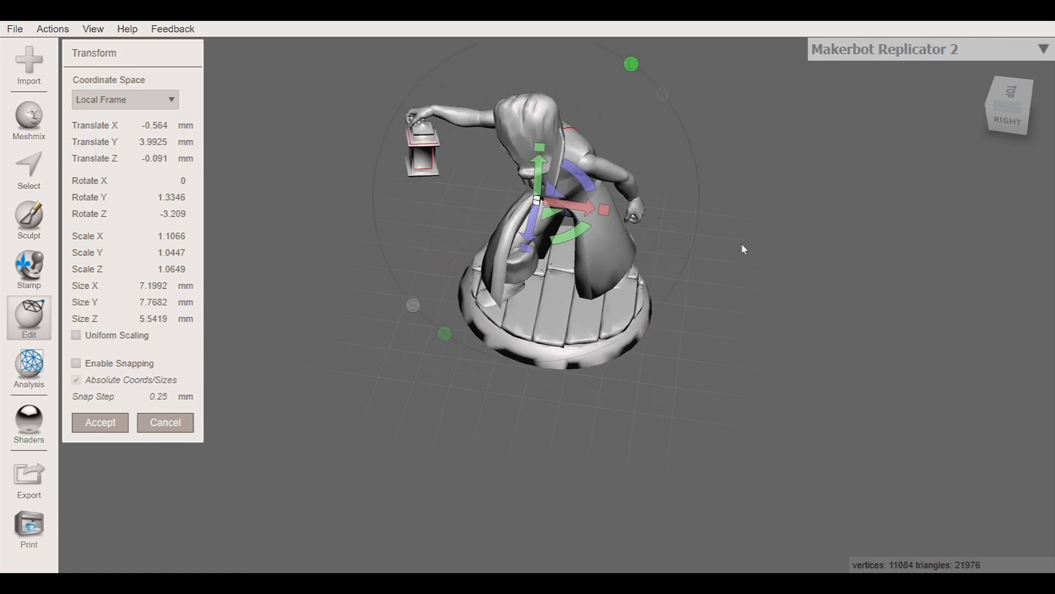
From a near top-down view, tilt the figure about 8.4° around its X axis
right_click_drag(743, 249, 627, 251)
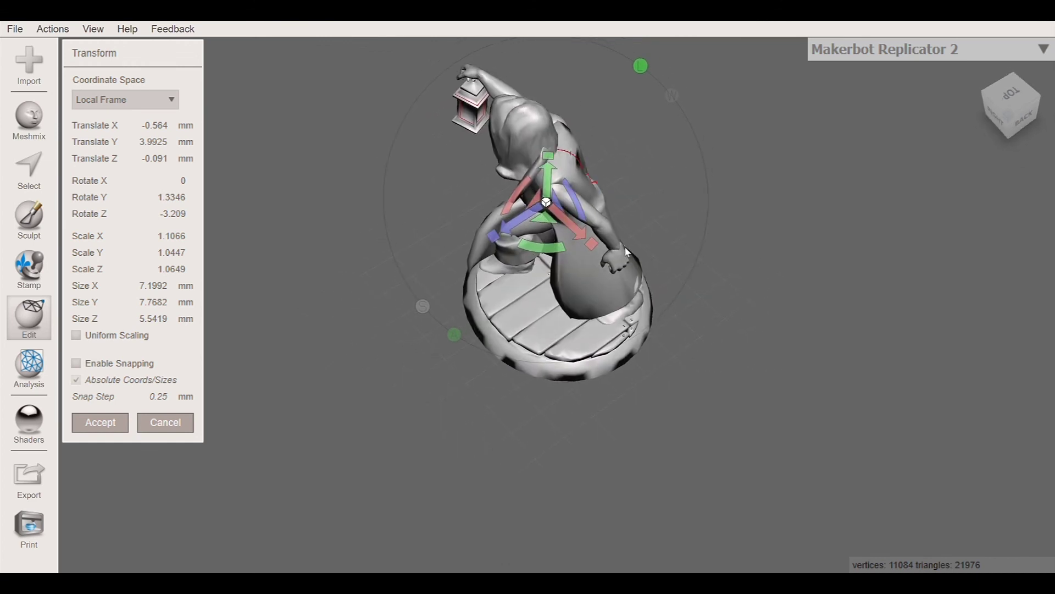
right_click_drag(814, 278, 656, 272)
left_click_drag(520, 170, 567, 189)
left_click(98, 422)
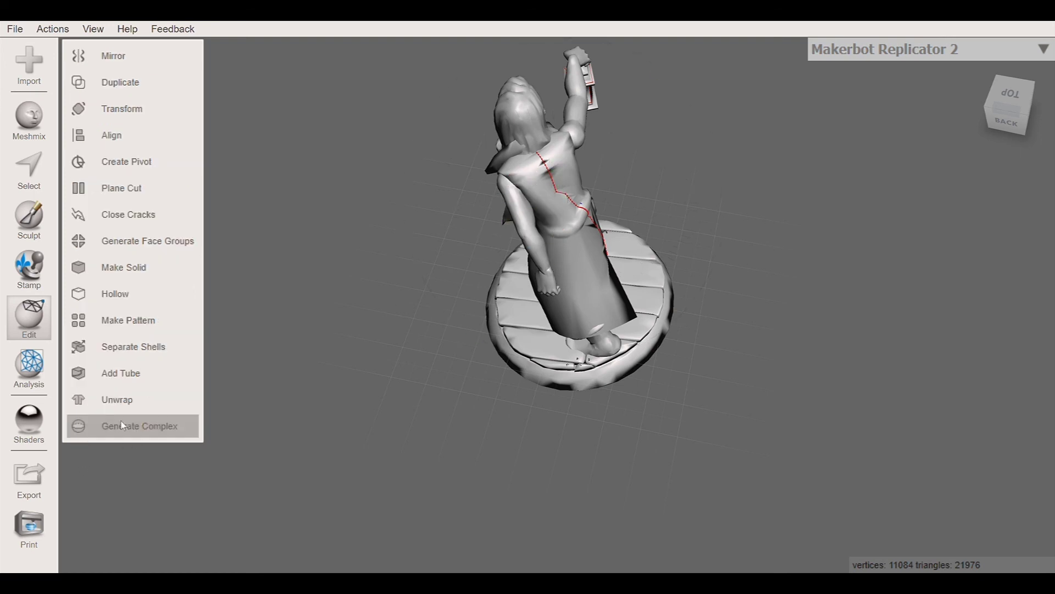
right_click_drag(728, 395, 796, 329)
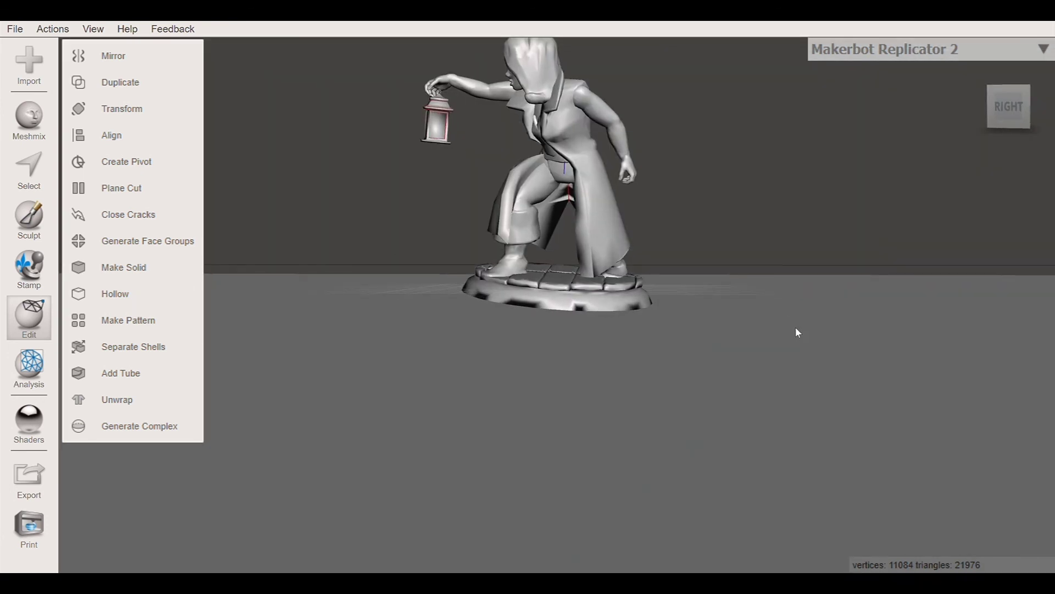